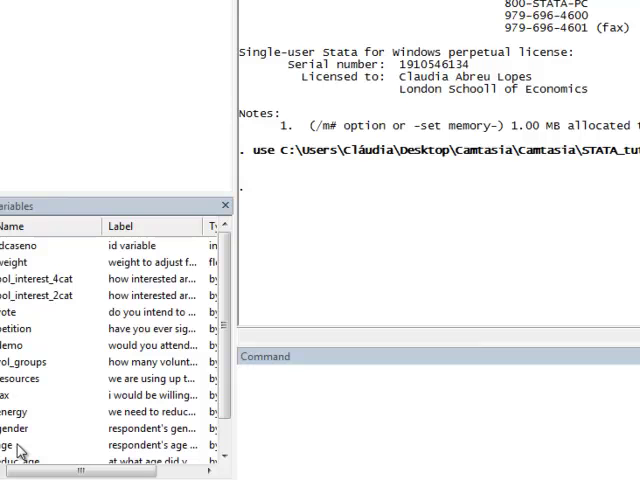
left_click(249, 380)
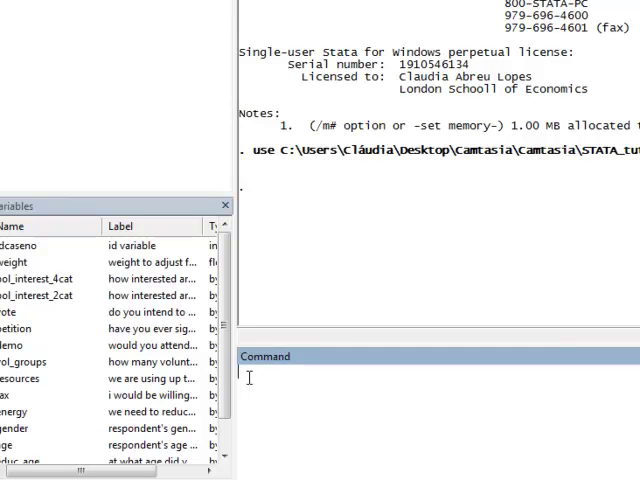
type("li")
type("s")
key("BackSpace")
key("BackSpace")
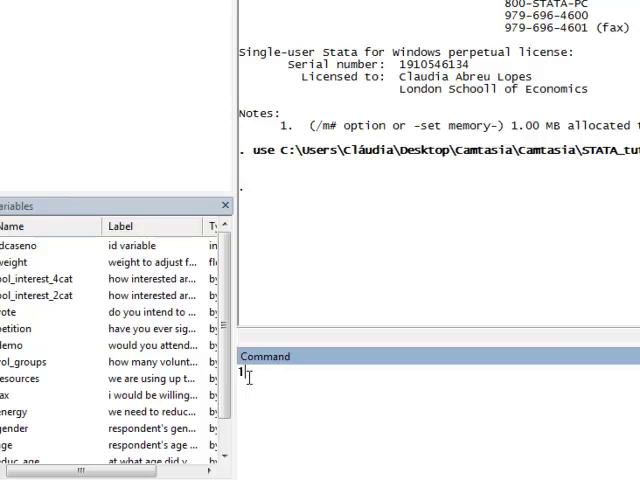
key("BackSpace")
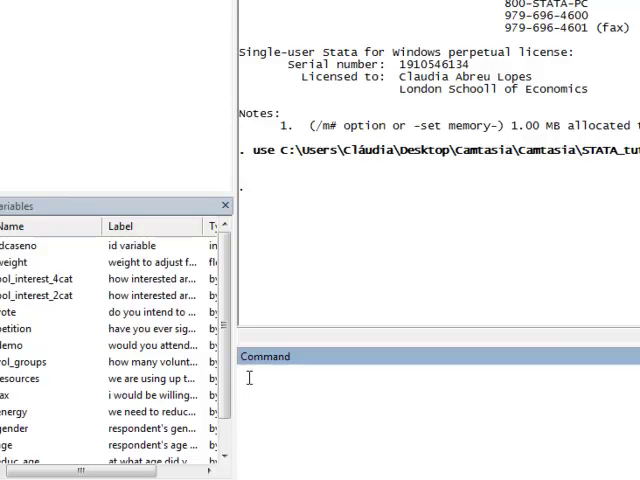
type("max ")
type("min")
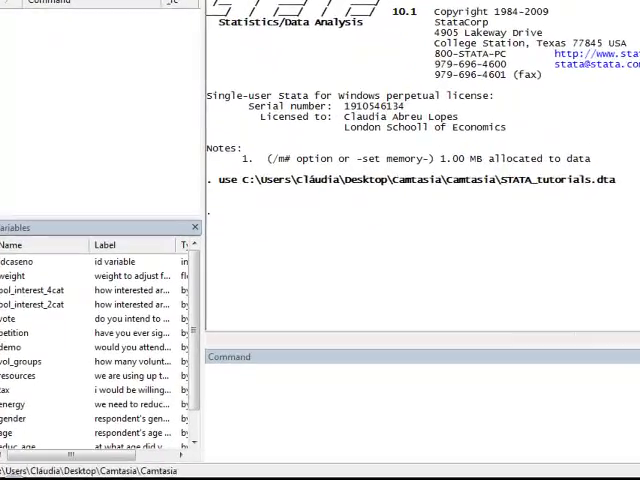
- Recode age into four bands (min/30=1, 31/45=2, 46/64=3, 65/max=4) as new variable age_group
left_click(586, 390)
type("re")
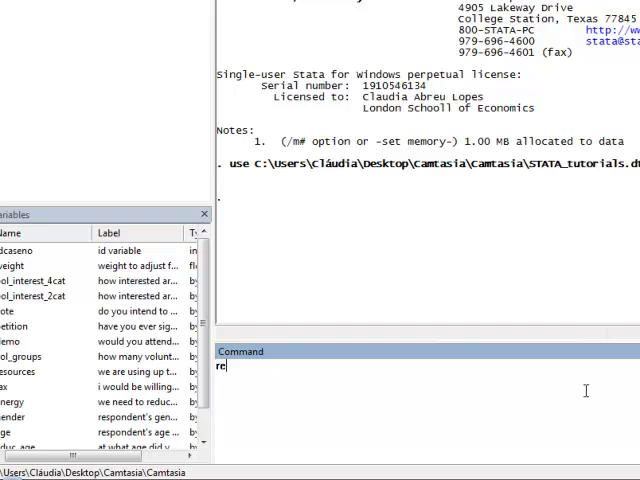
type("code age ")
type("(mi")
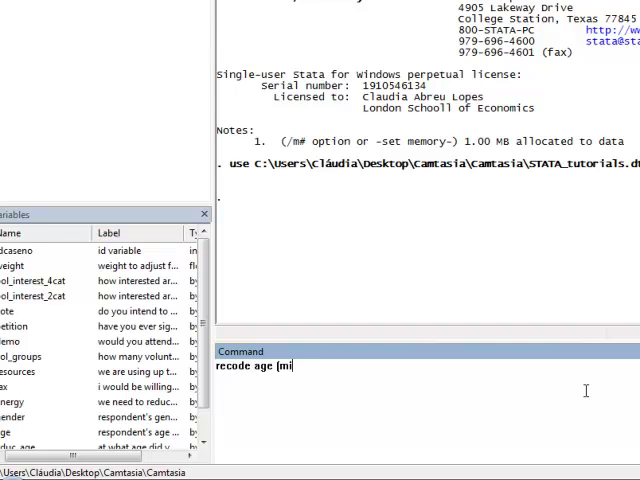
type("n/")
type("30")
type("=1) ")
type("(3")
type("1/4")
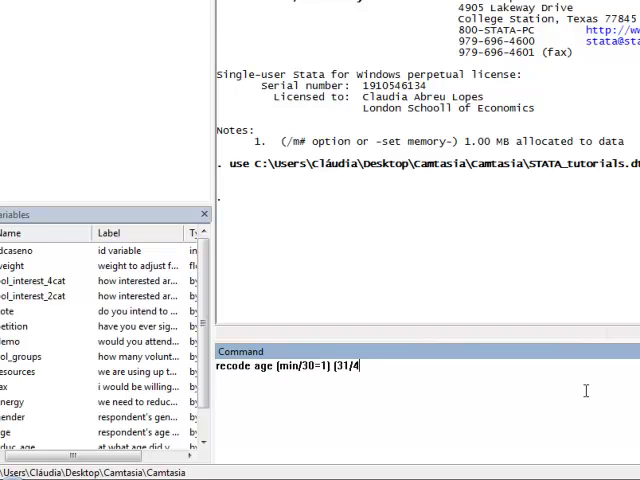
type("5=2")
type(")")
type("(4")
type("6/6")
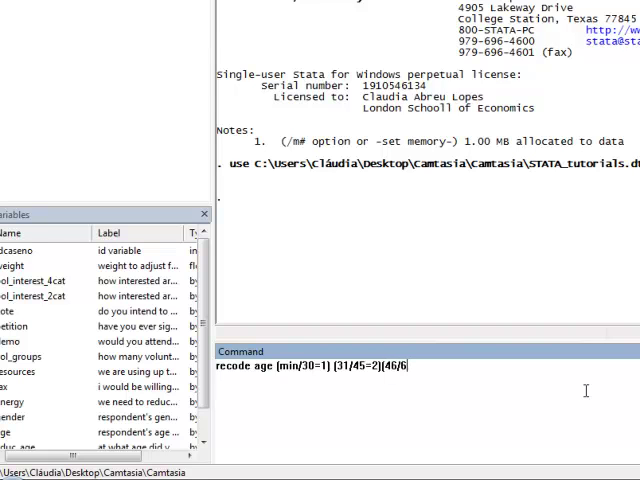
type("4=")
type("3)(")
type("65")
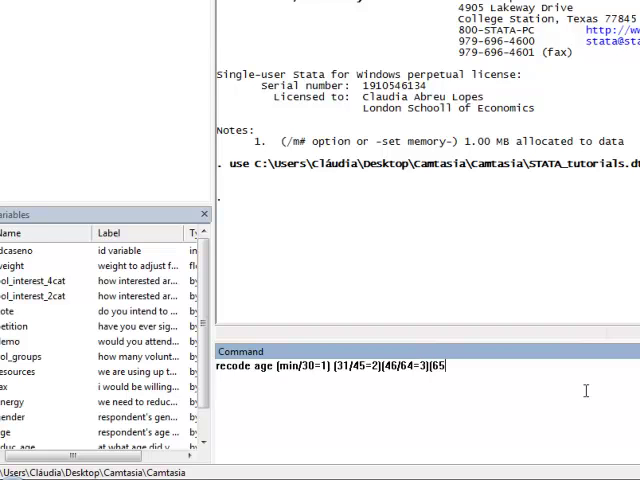
type("/ma")
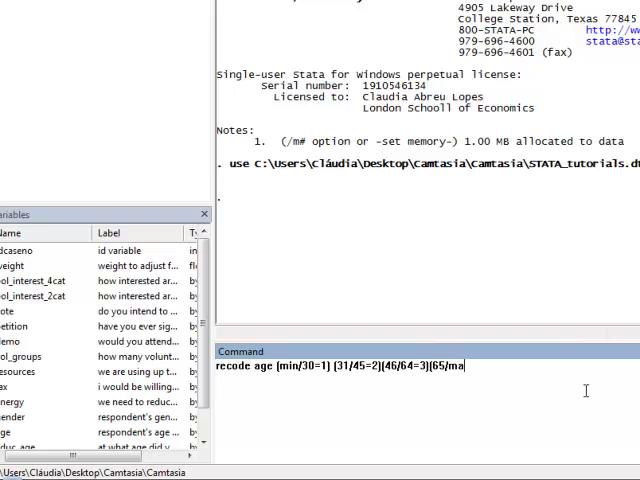
type("x=4")
type("), gen")
type("(ag")
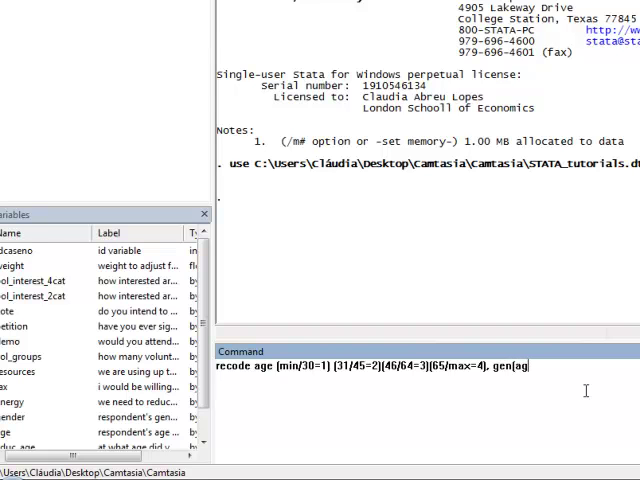
type("e_grou")
type("p)")
key("Return")
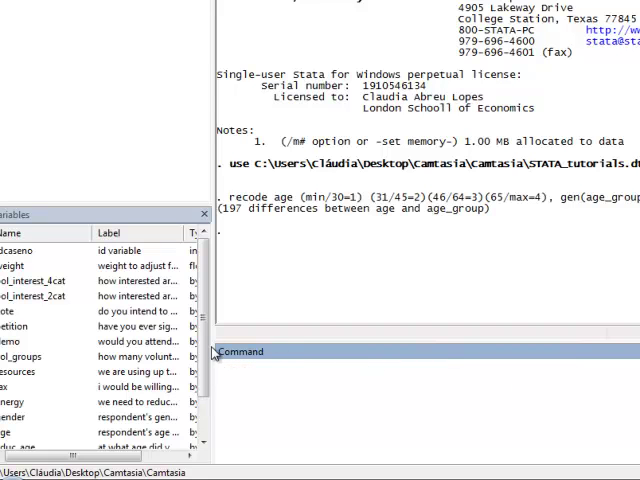
left_click_drag(205, 355, 205, 408)
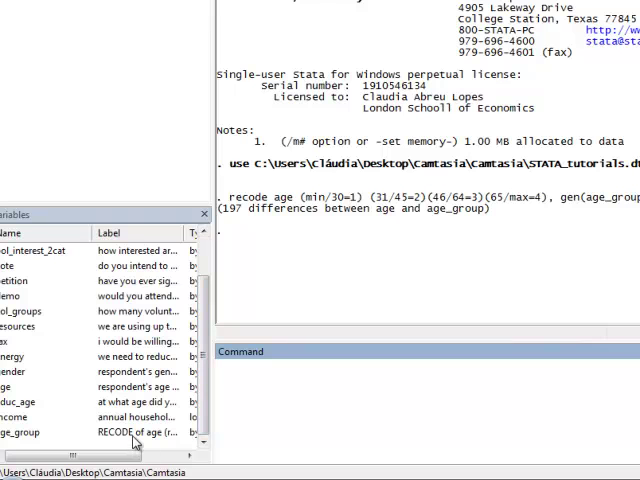